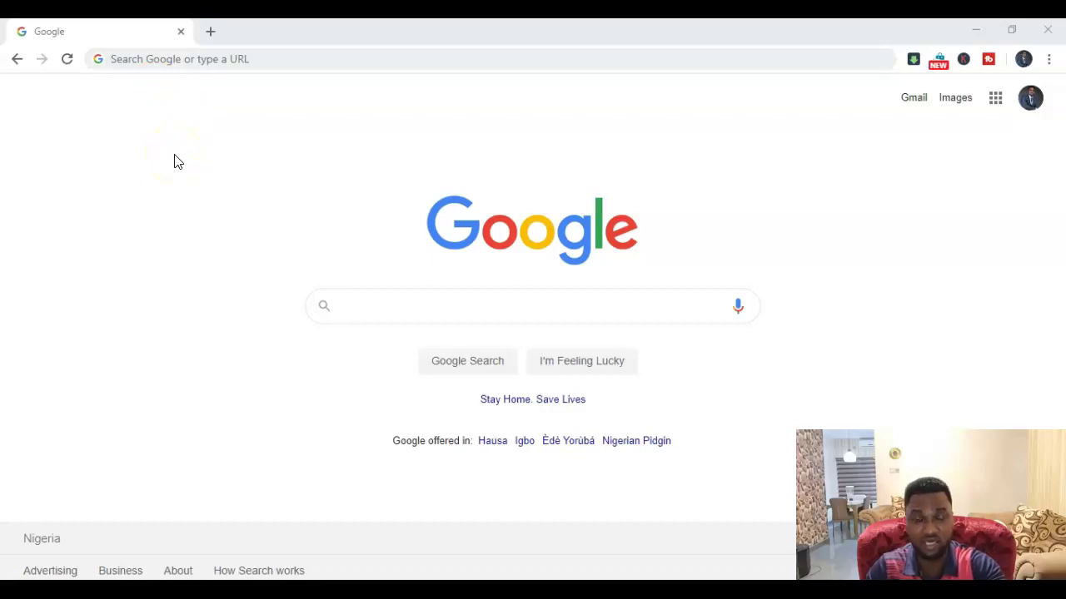
pyautogui.click(208, 61)
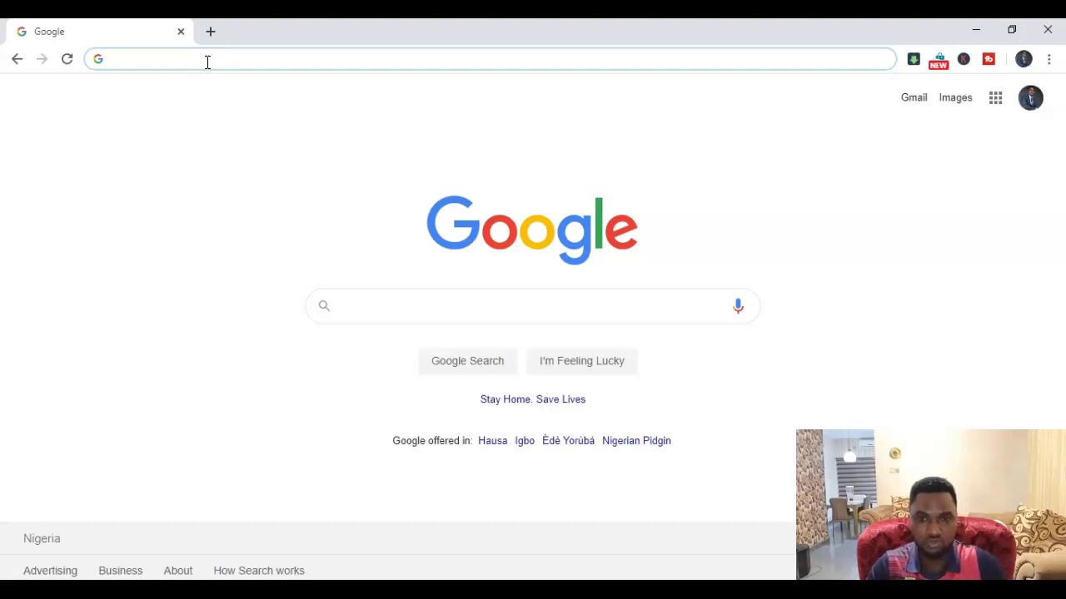
pyautogui.write('w')
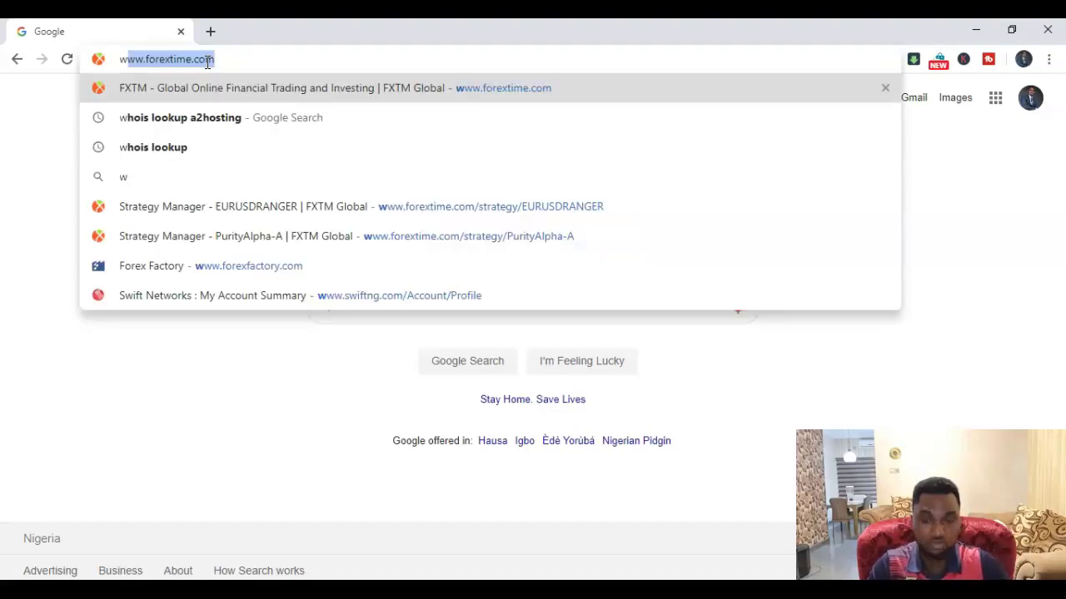
pyautogui.write('ww')
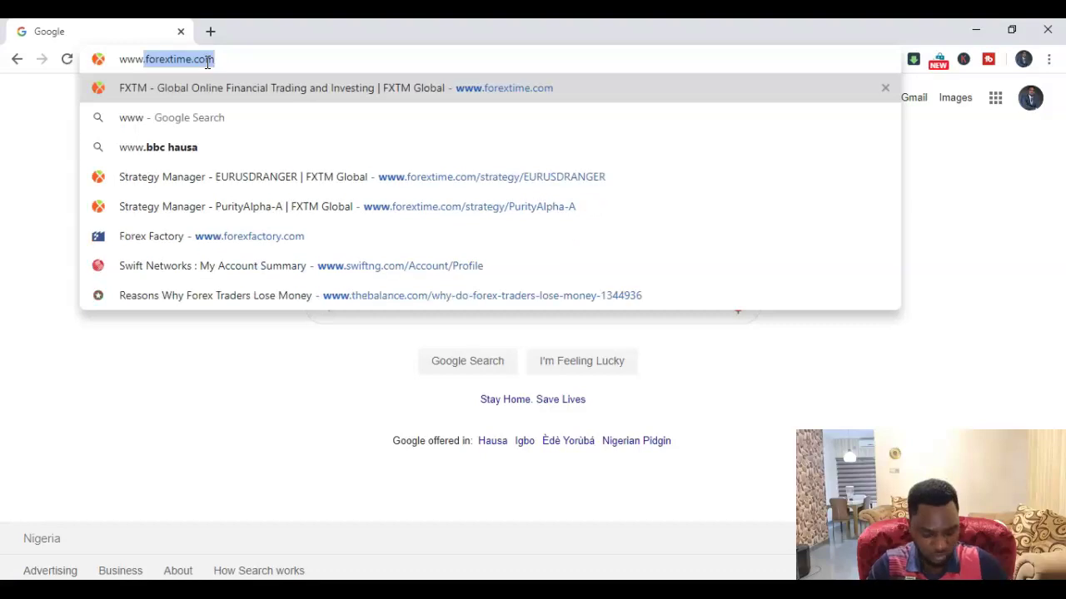
pyautogui.write('.for')
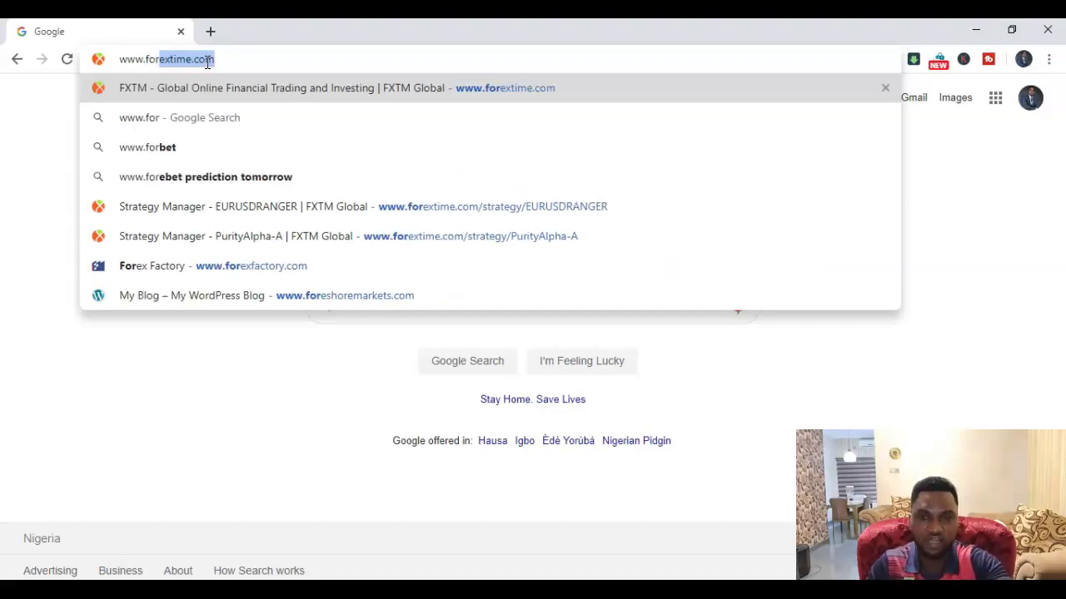
pyautogui.press('Right')
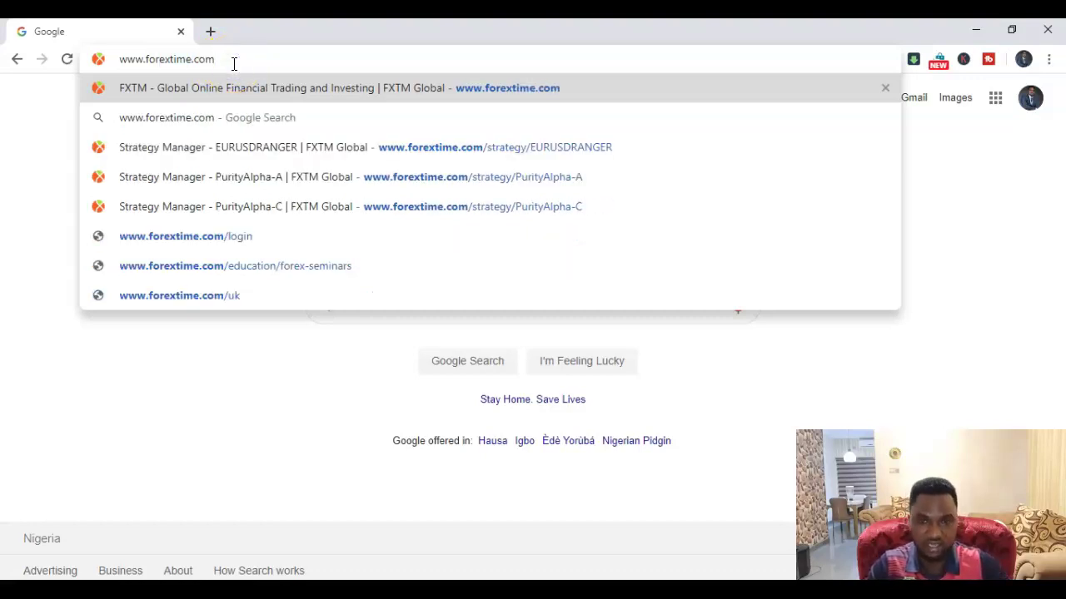
pyautogui.press('Return')
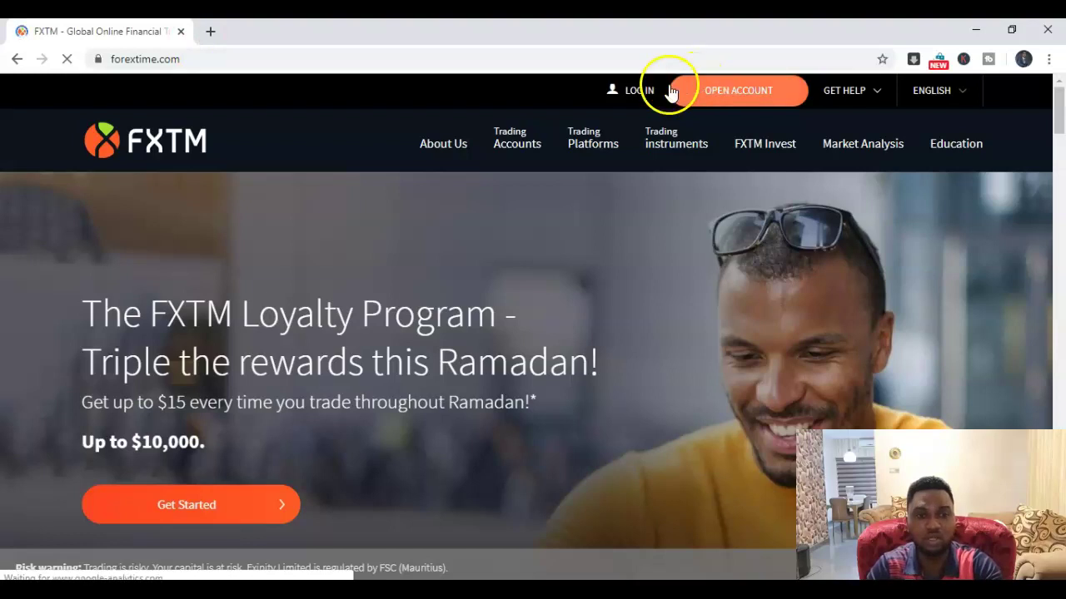
# Open the MyFXTM login page from the LOG IN link in the site header
pyautogui.click(636, 93)
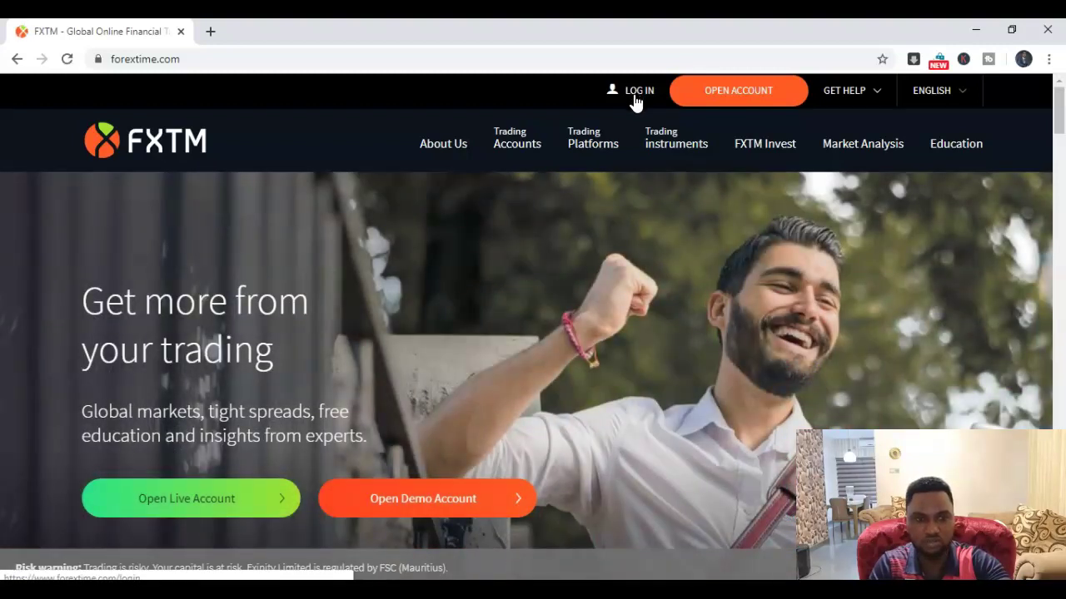
pyautogui.click(637, 93)
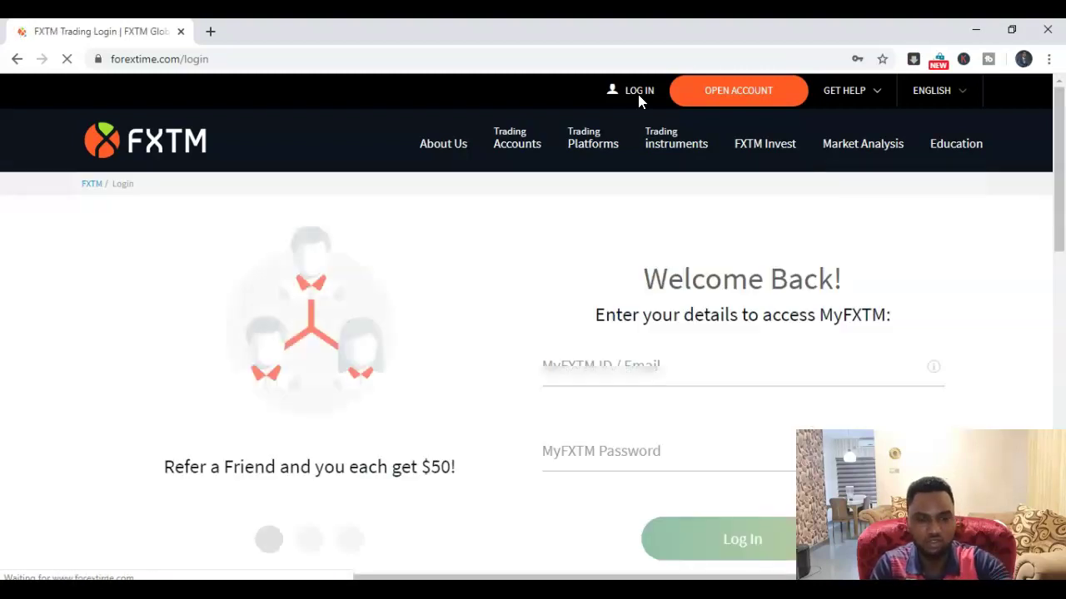
# Log in to MyFXTM with the browser-autofilled ID/email and password
pyautogui.click(668, 362)
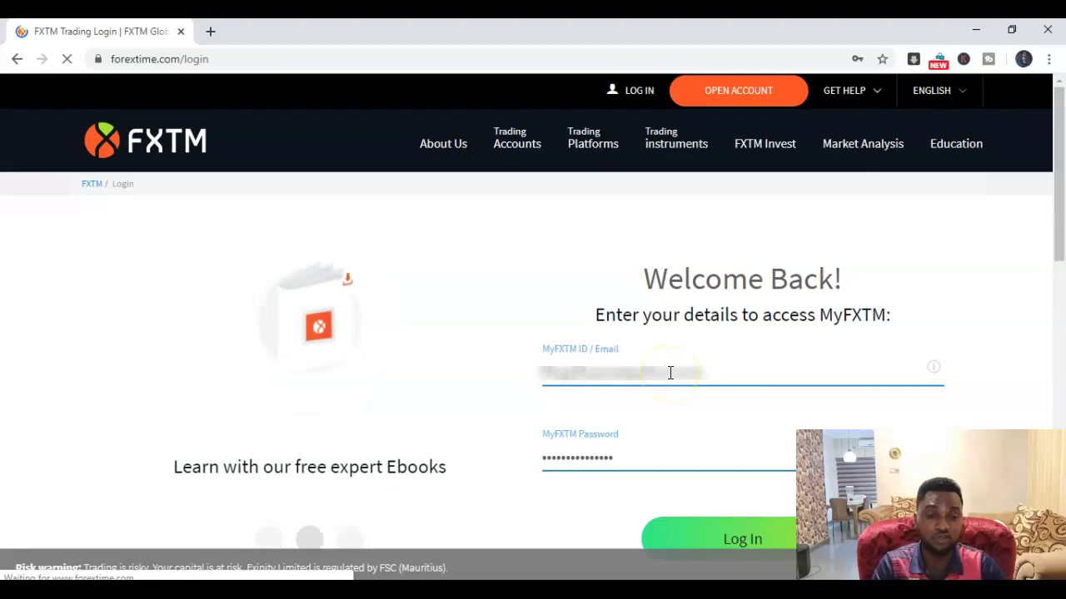
pyautogui.click(732, 374)
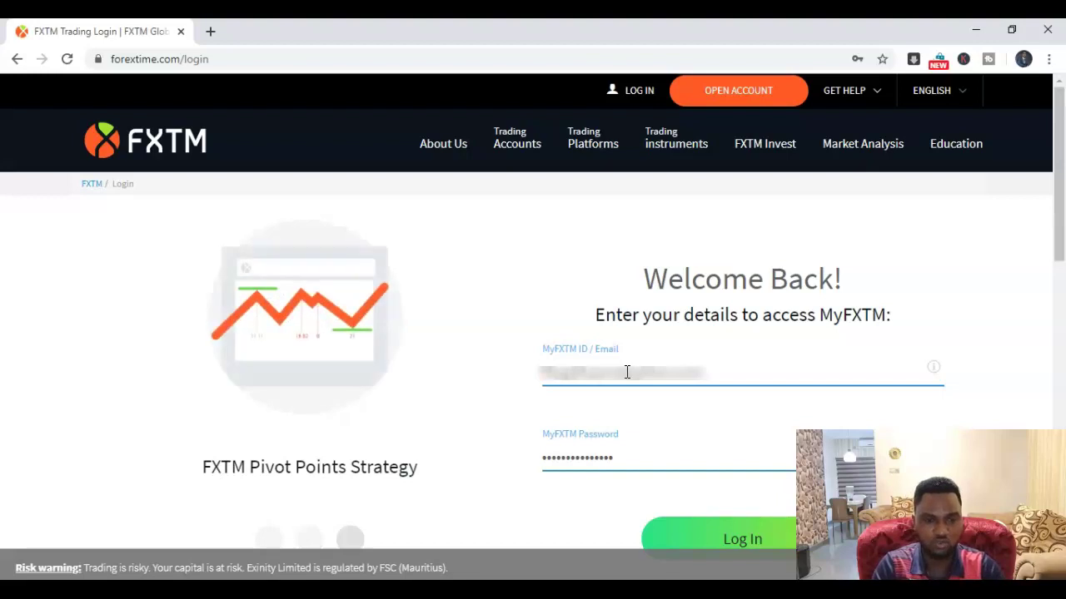
pyautogui.click(737, 538)
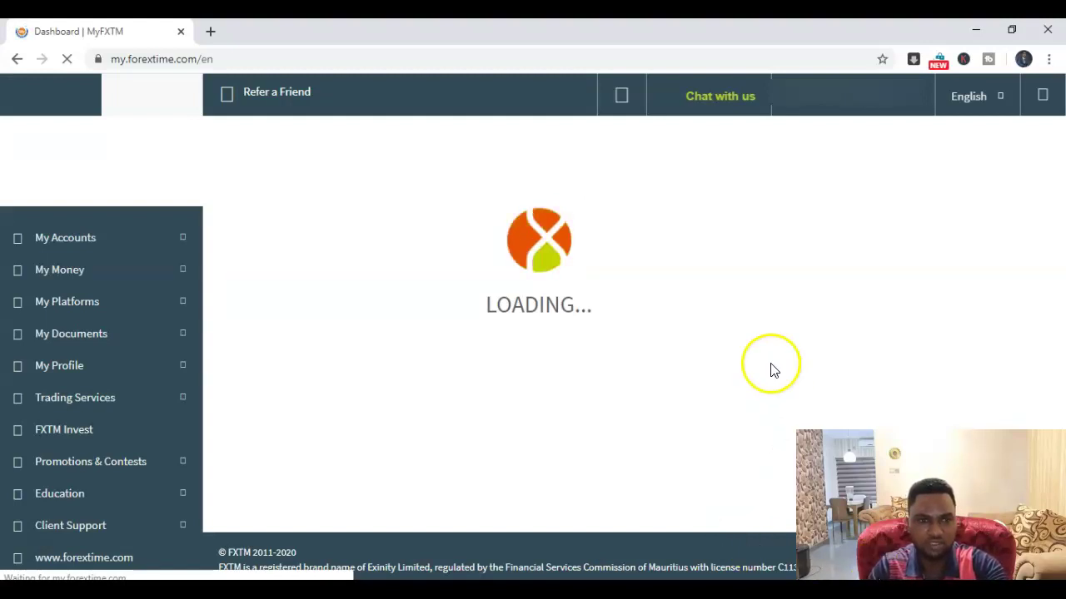
# Expand the My Platforms menu in the dashboard's left sidebar
pyautogui.moveTo(852, 98)
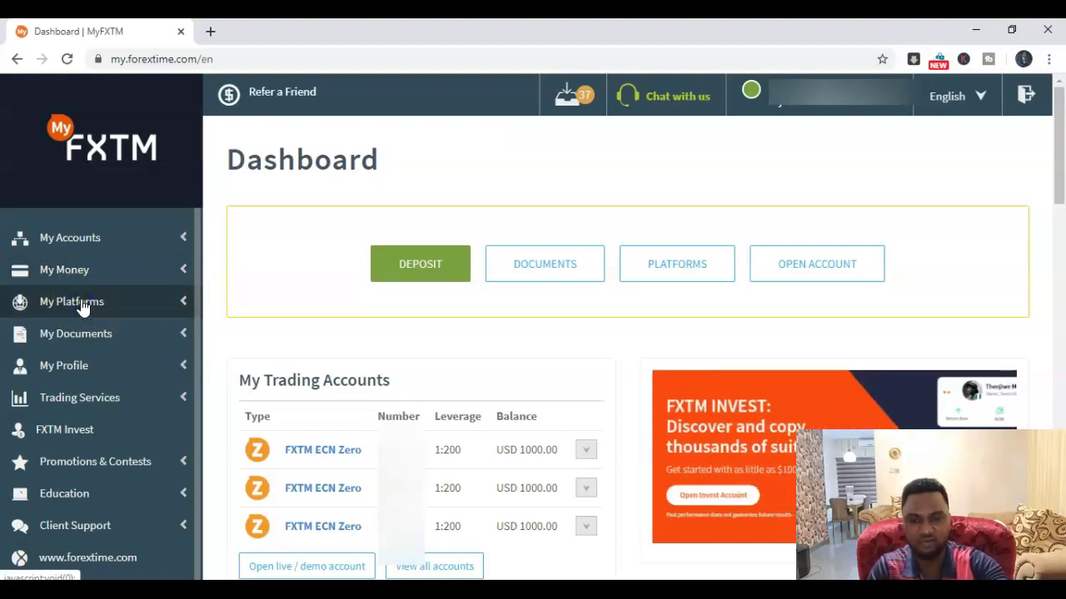
pyautogui.click(174, 303)
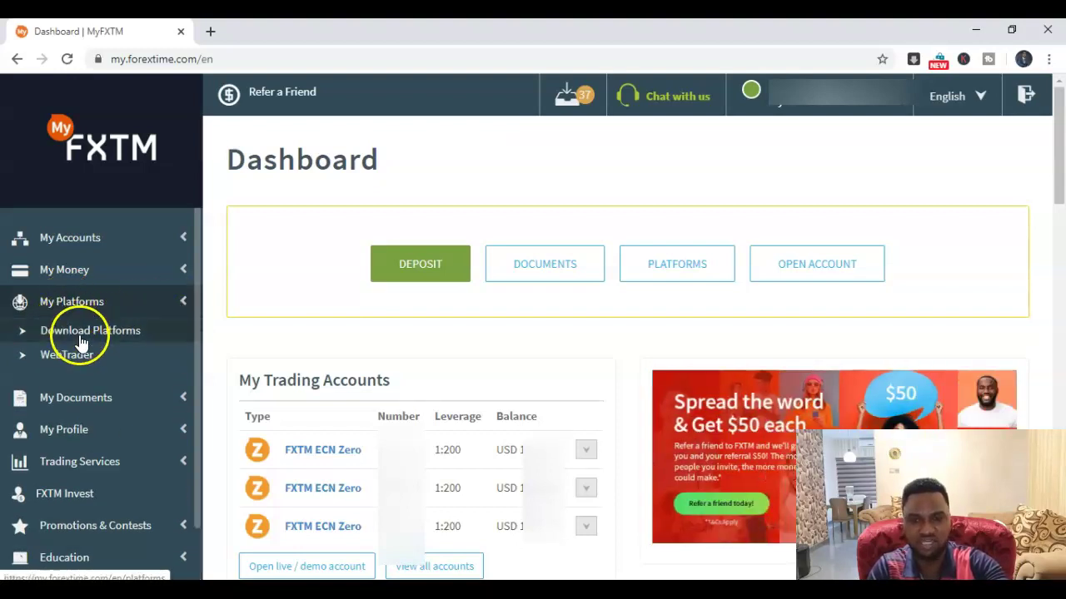
# Go to Download Platforms and scroll to the MetaTrader 4 PC terminal listing
pyautogui.click(81, 341)
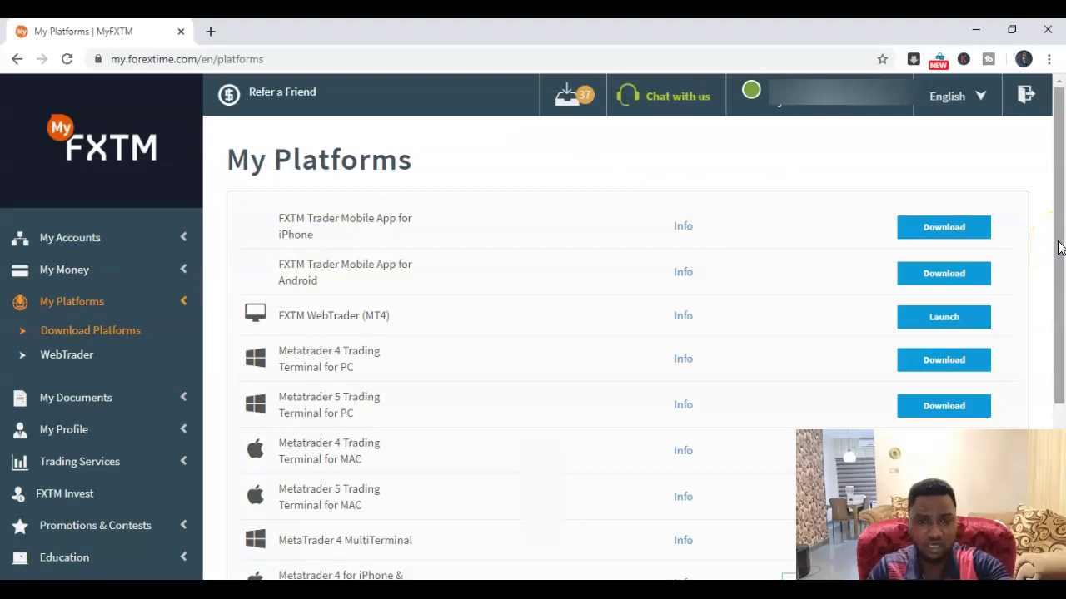
pyautogui.moveTo(1059, 247); pyautogui.dragTo(1062, 264)
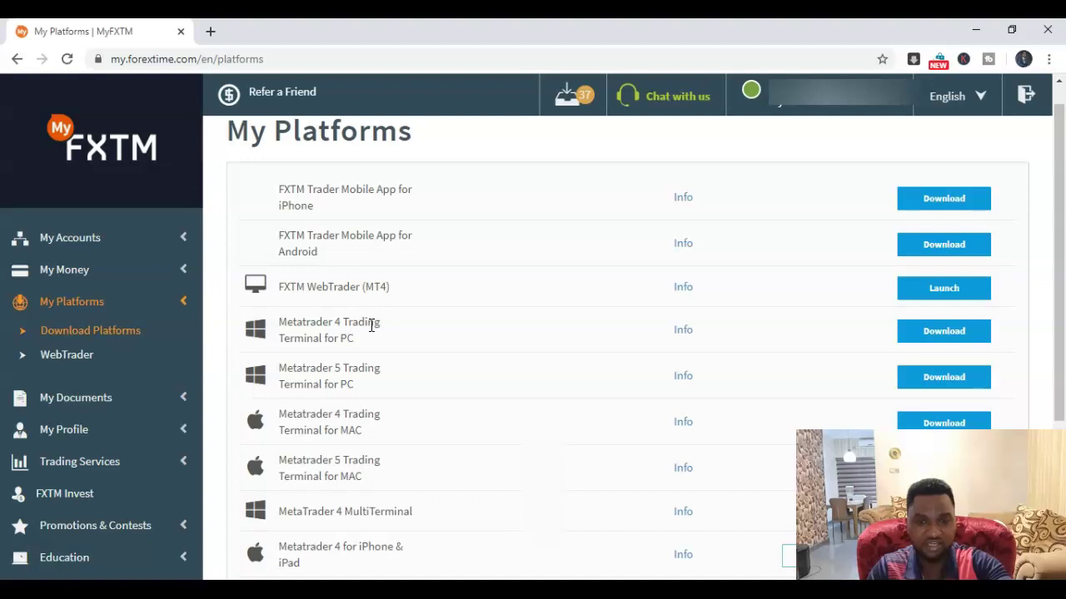
pyautogui.click(309, 333)
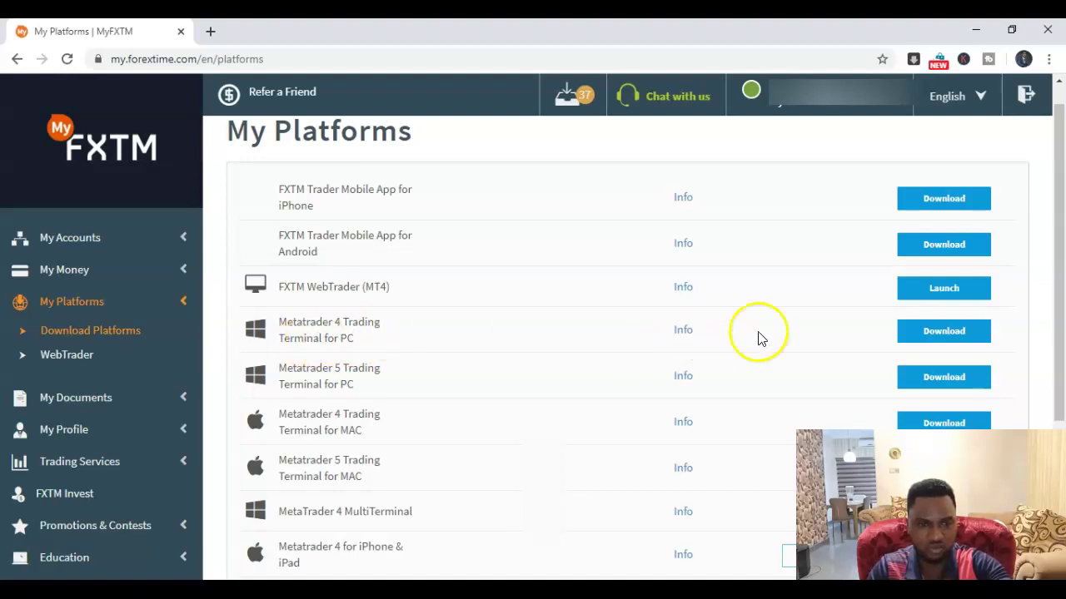
# Save the Metatrader 4 for PC installer forextimefxtm4setup into the Downloads folder
pyautogui.click(944, 341)
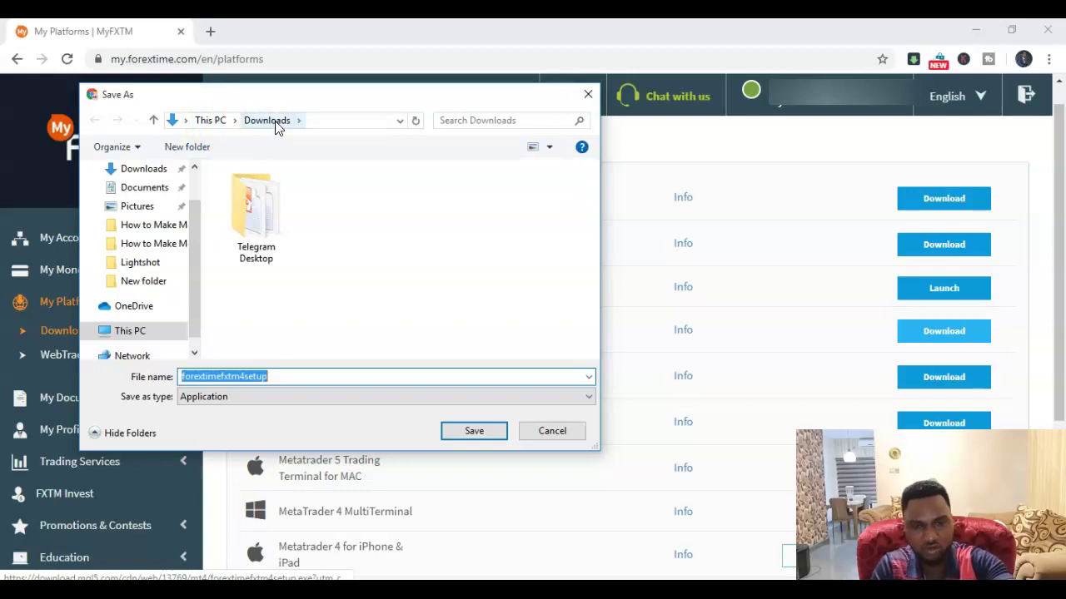
pyautogui.click(292, 124)
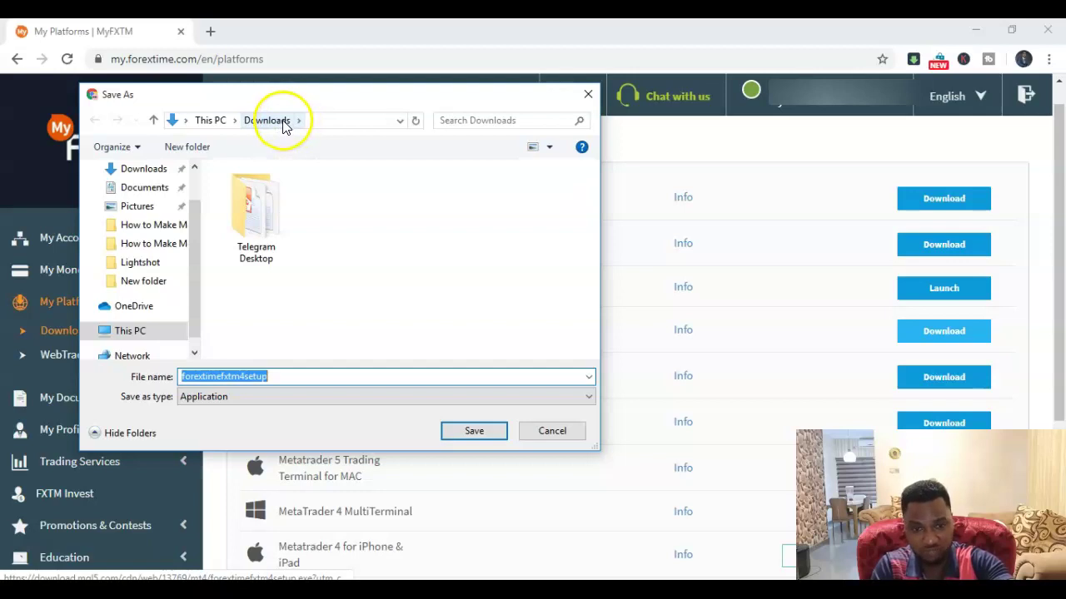
pyautogui.click(275, 125)
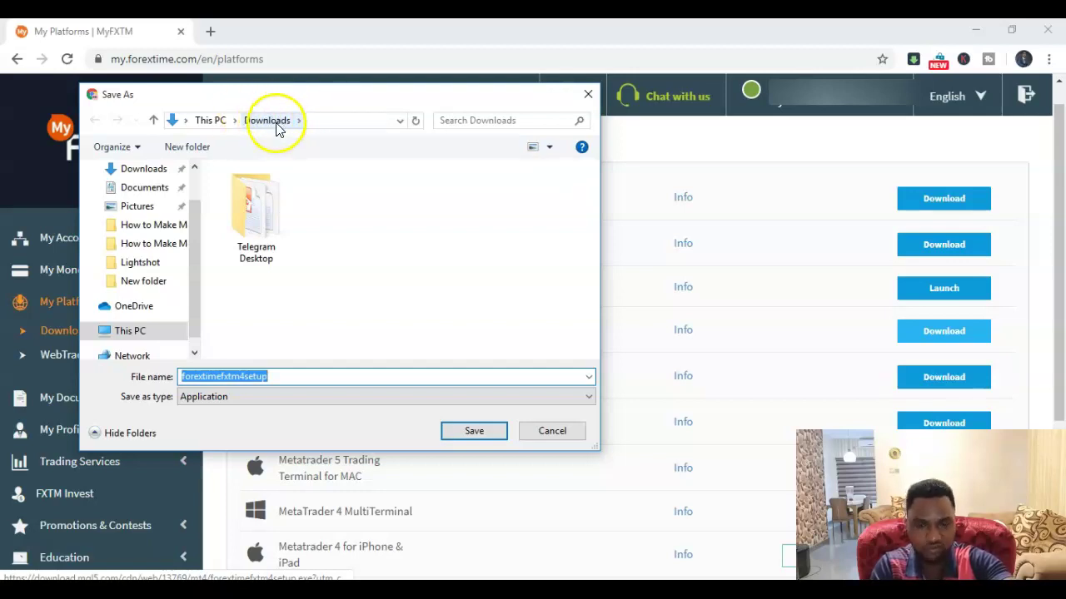
pyautogui.click(475, 431)
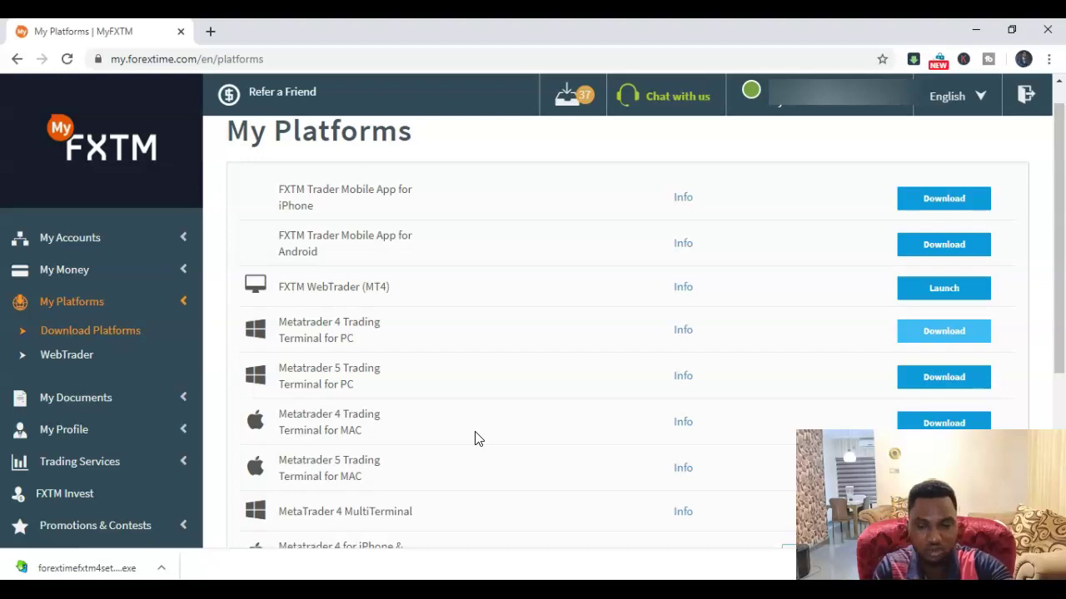
# Show the downloaded forextimefxtm4setup file in its Downloads folder via Chrome's download bar
pyautogui.click(163, 572)
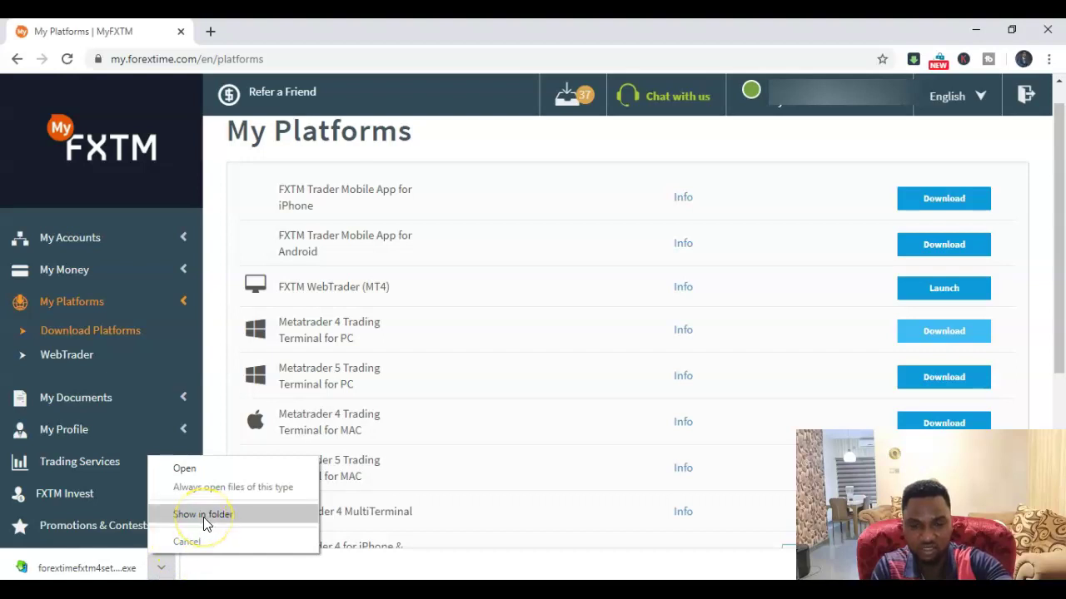
pyautogui.click(108, 569)
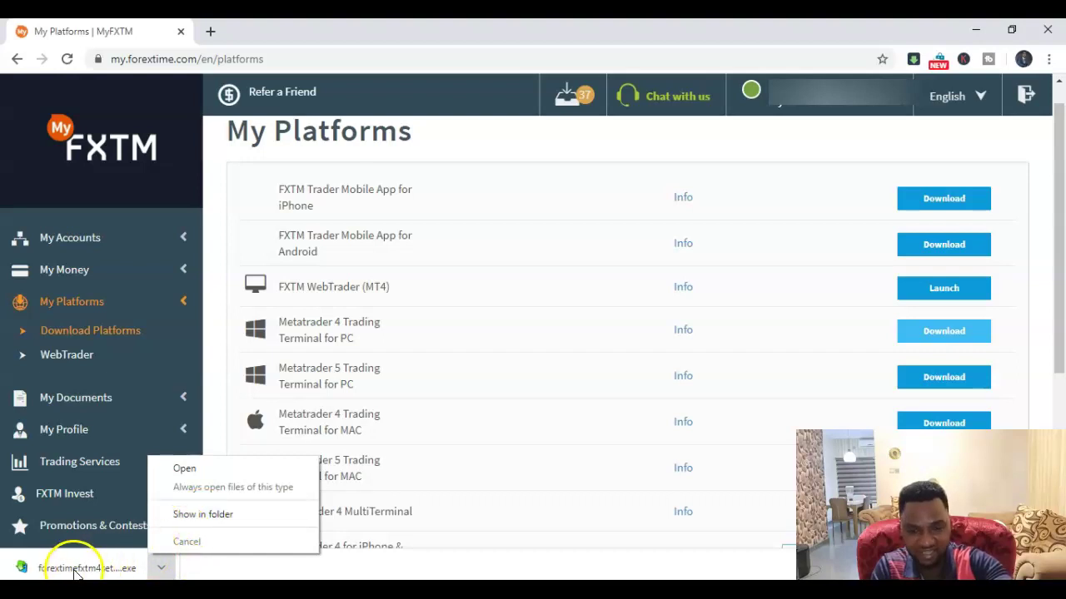
pyautogui.click(209, 567)
pyautogui.click(93, 569)
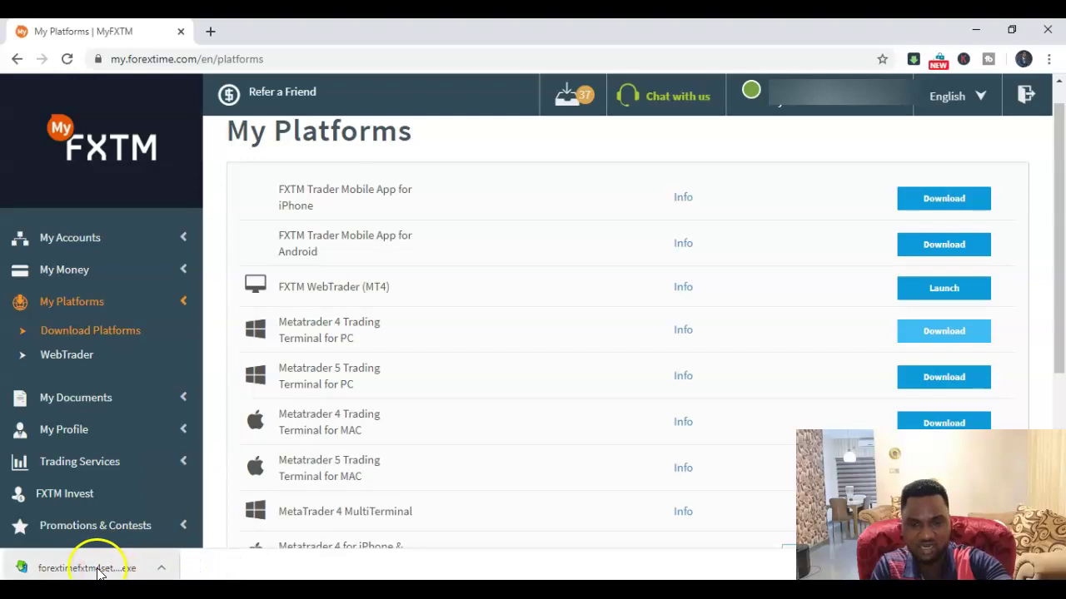
pyautogui.click(161, 569)
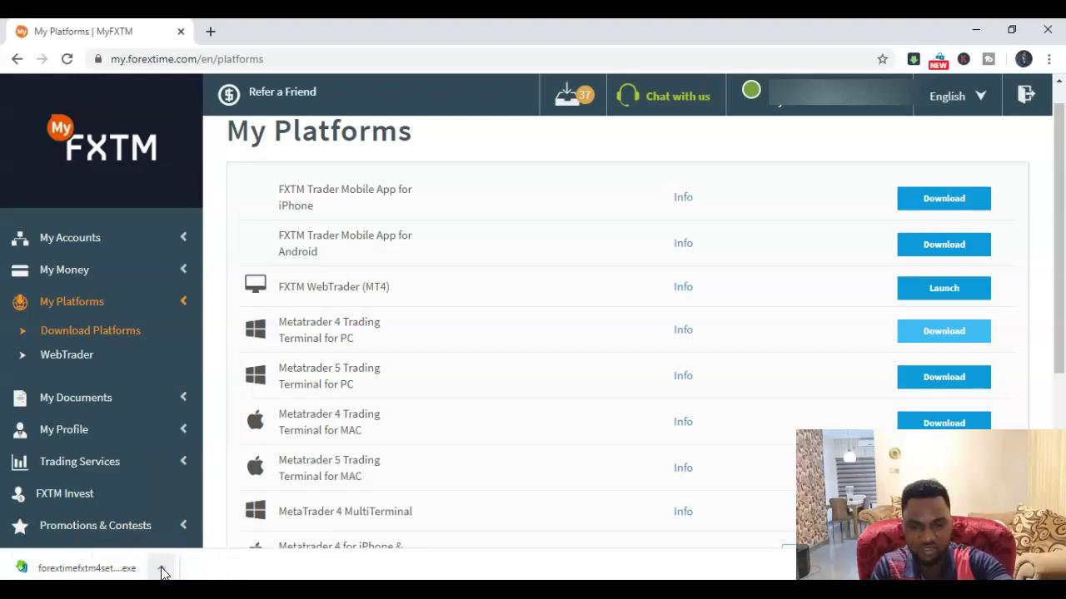
pyautogui.click(161, 570)
pyautogui.click(205, 518)
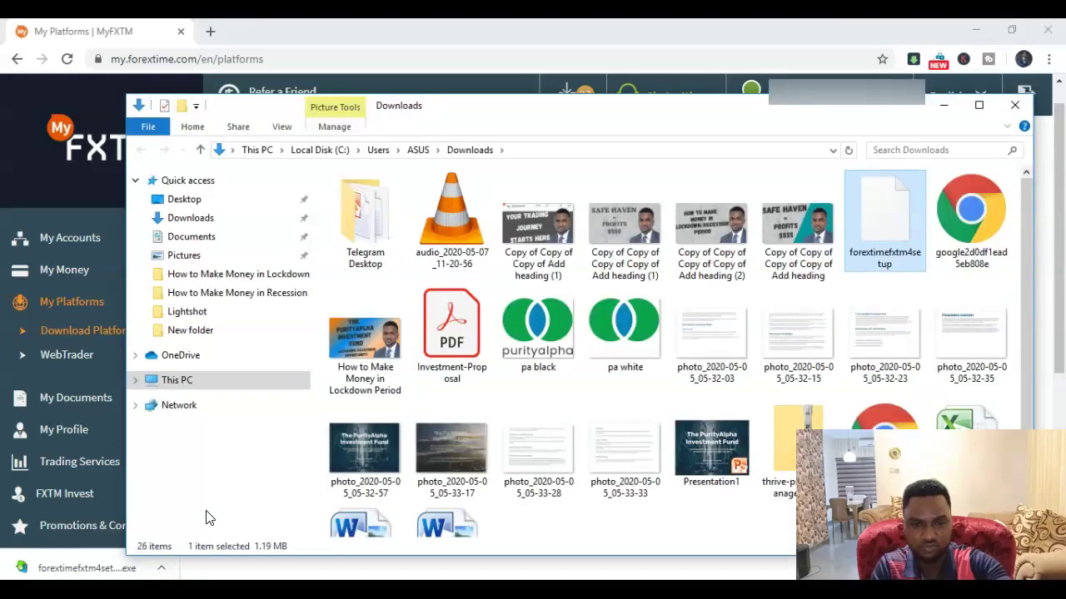
pyautogui.click(1032, 299)
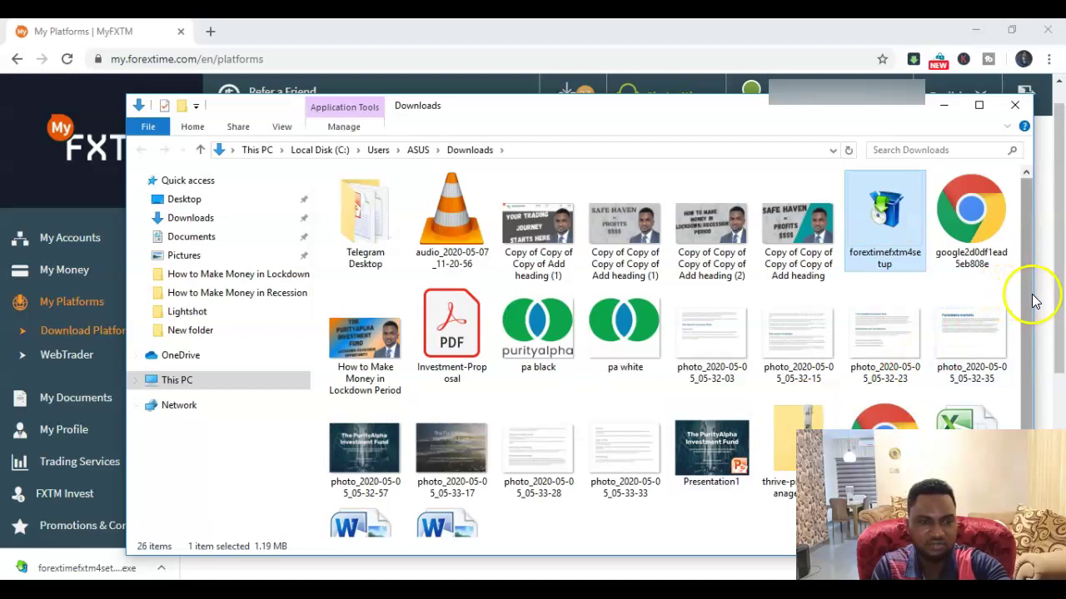
pyautogui.click(1017, 110)
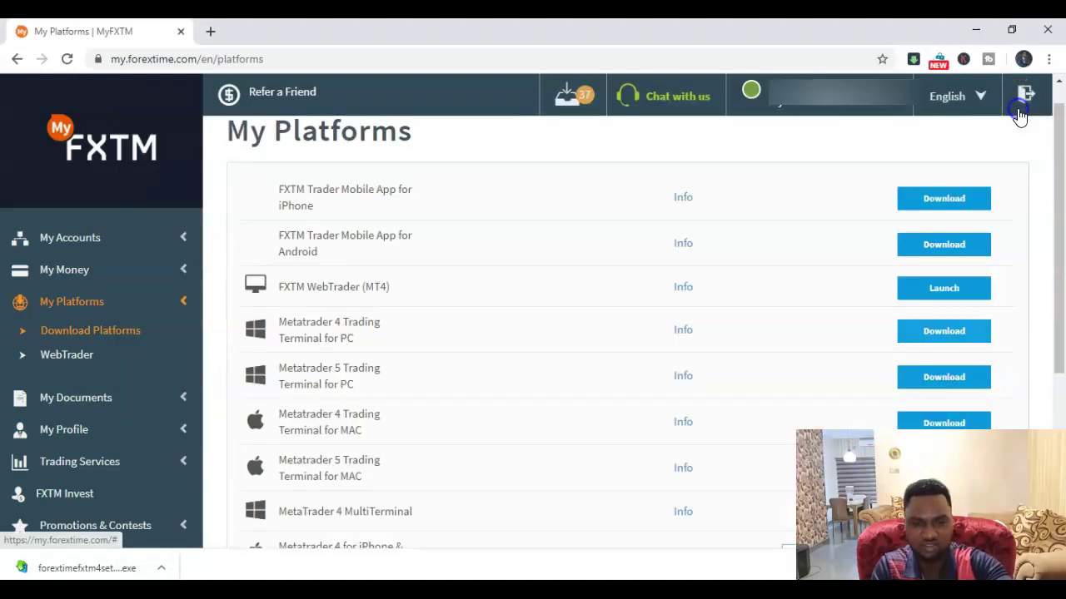
# Run the downloaded forextimefxtm4setup.exe from Chrome's download bar
pyautogui.click(93, 573)
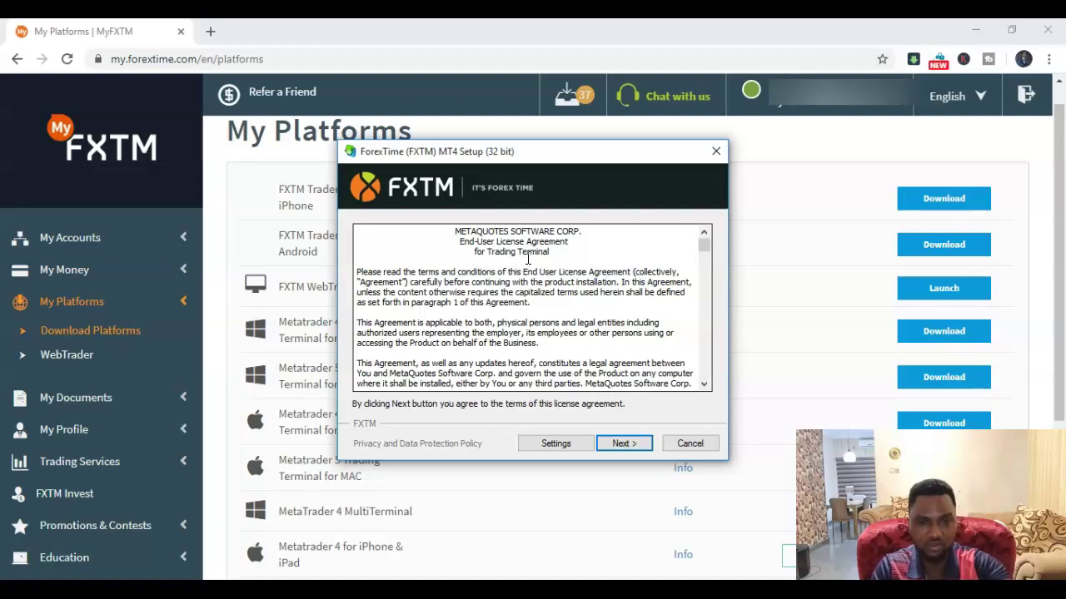
# Accept the MetaQuotes licence agreement and let FXTM MT4 install
pyautogui.click(623, 445)
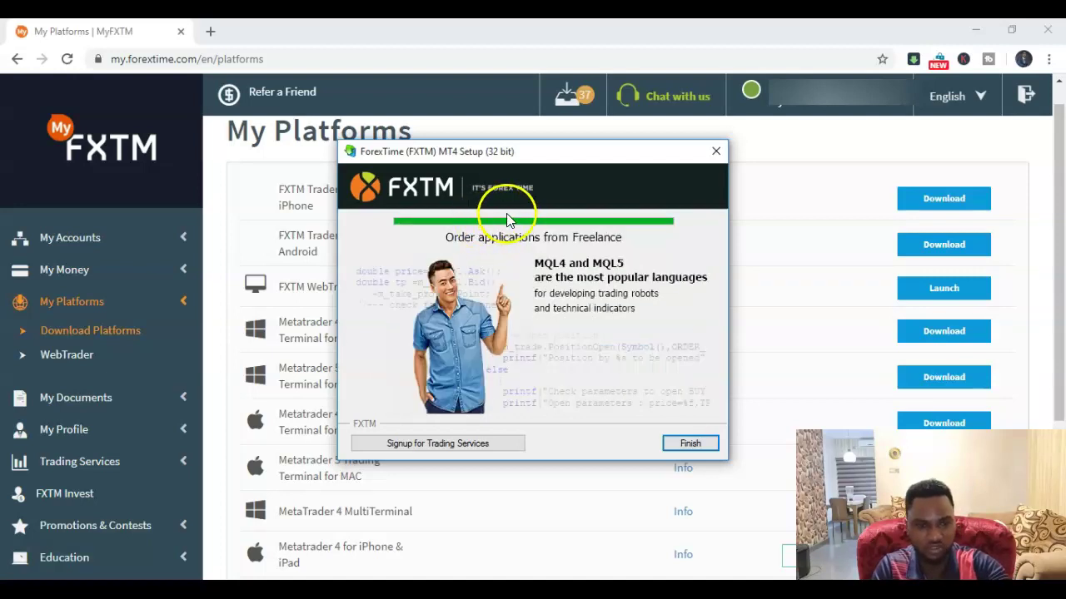
# Finish the installer, cancel the reappeared duplicate setup, and close the MQL5 registration tab
pyautogui.click(689, 447)
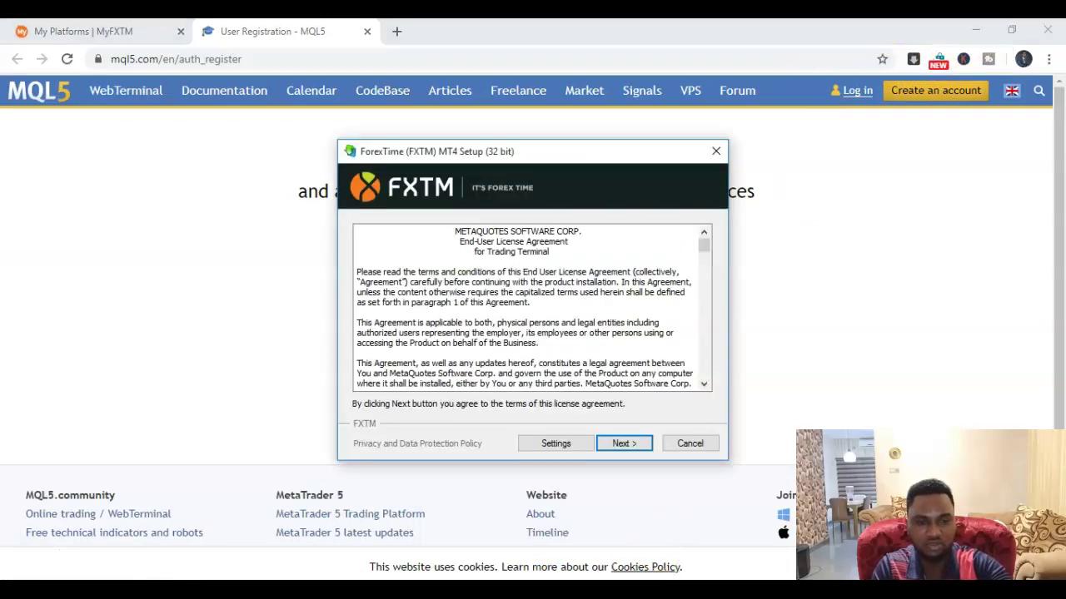
pyautogui.click(716, 151)
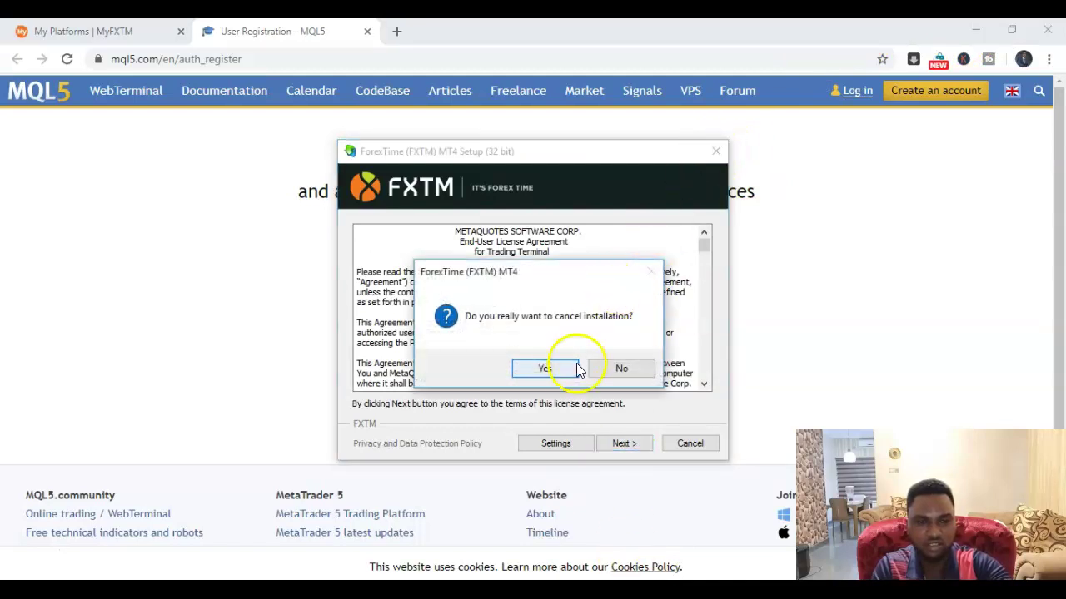
pyautogui.click(549, 371)
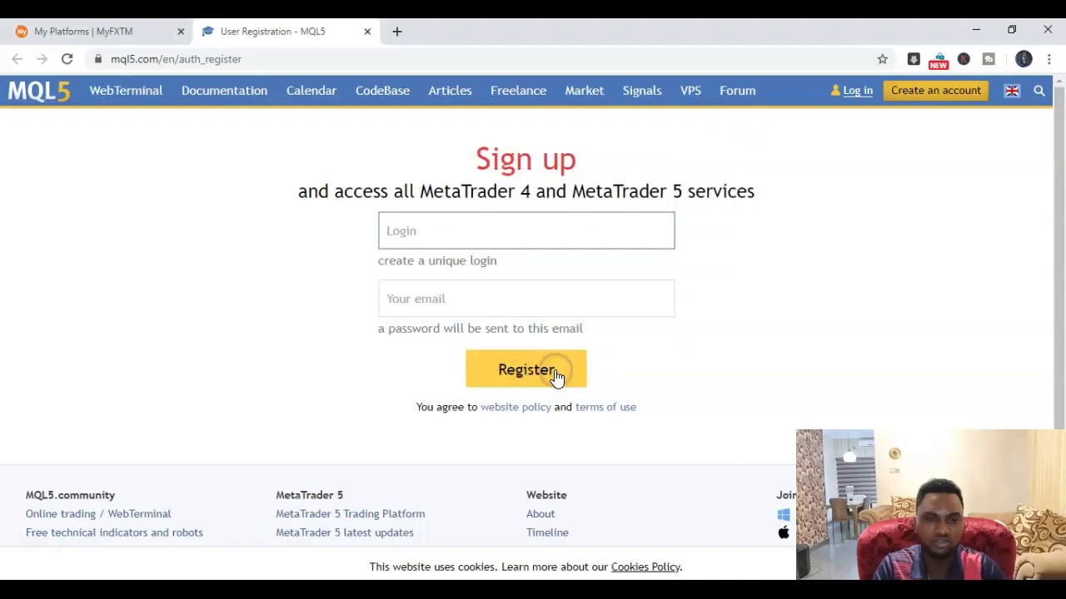
pyautogui.click(367, 32)
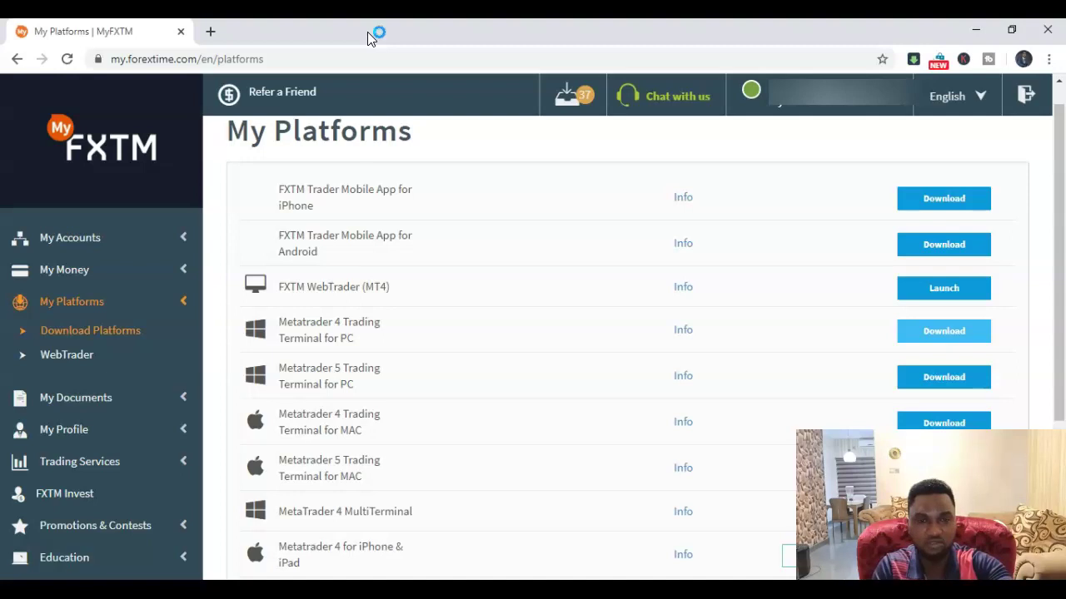
# Minimize Chrome to reveal the desktop with the new ForexTime MT4 shortcut
pyautogui.click(298, 32)
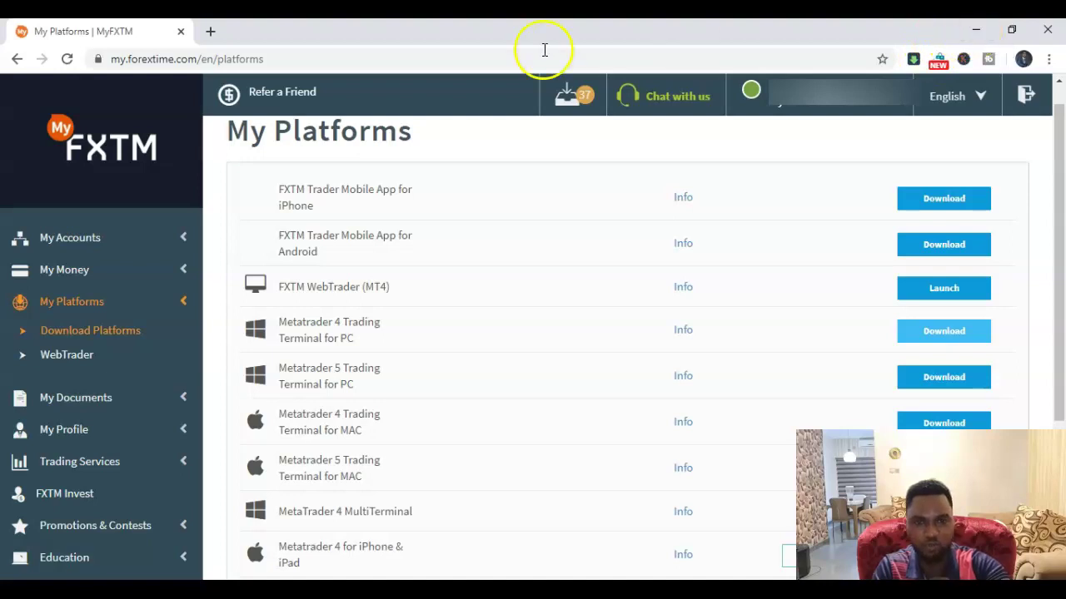
pyautogui.click(974, 33)
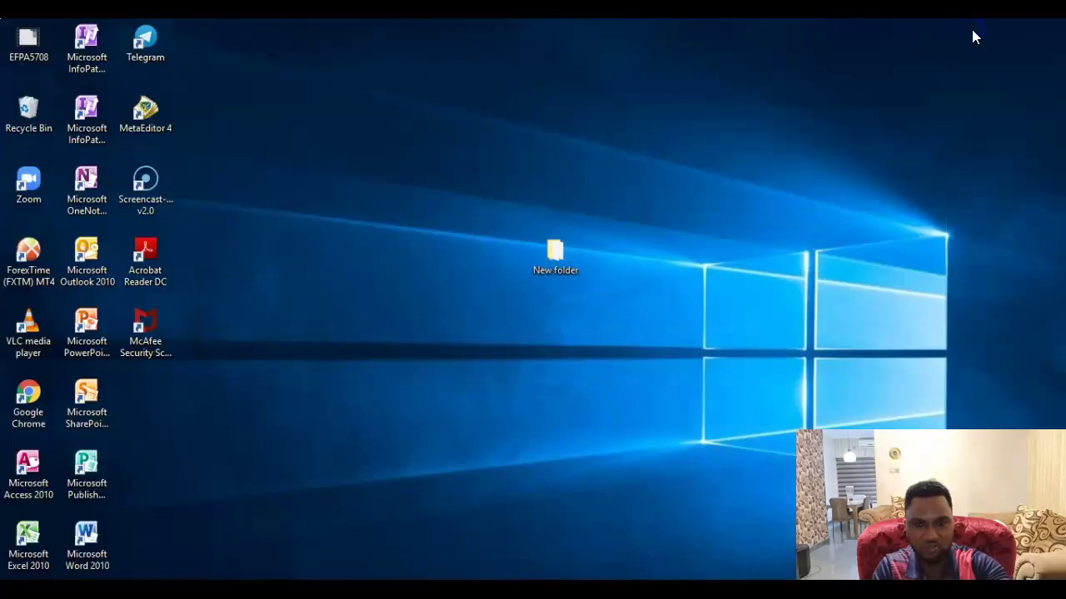
# Launch ForexTime (FXTM) MT4 from its desktop shortcut's context menu
pyautogui.rightClick(28, 259)
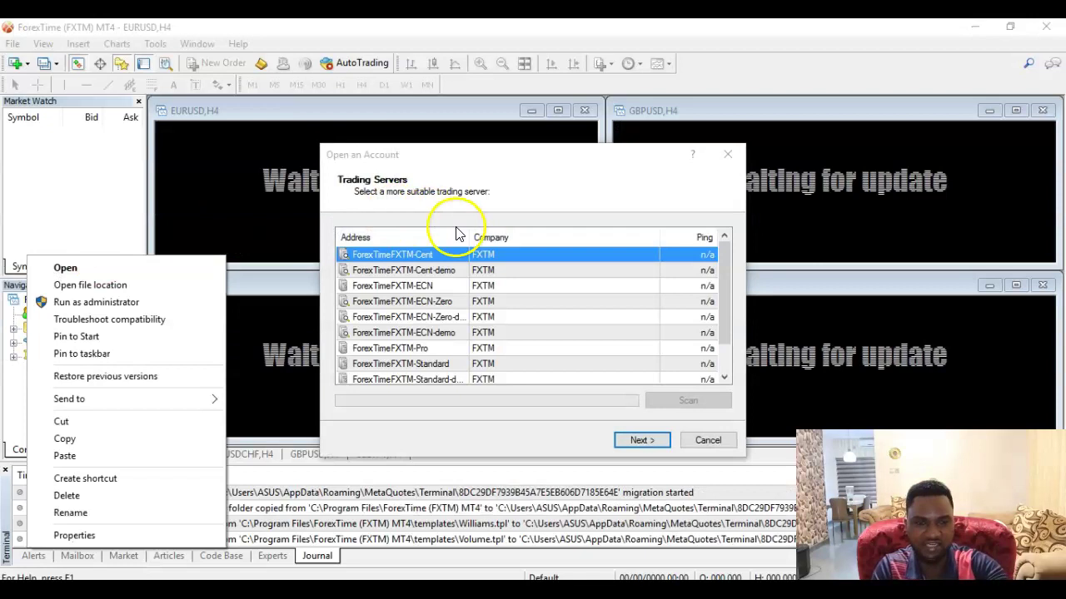
# Let the Open an Account server scan finish and scroll through the server ping times
pyautogui.click(602, 159)
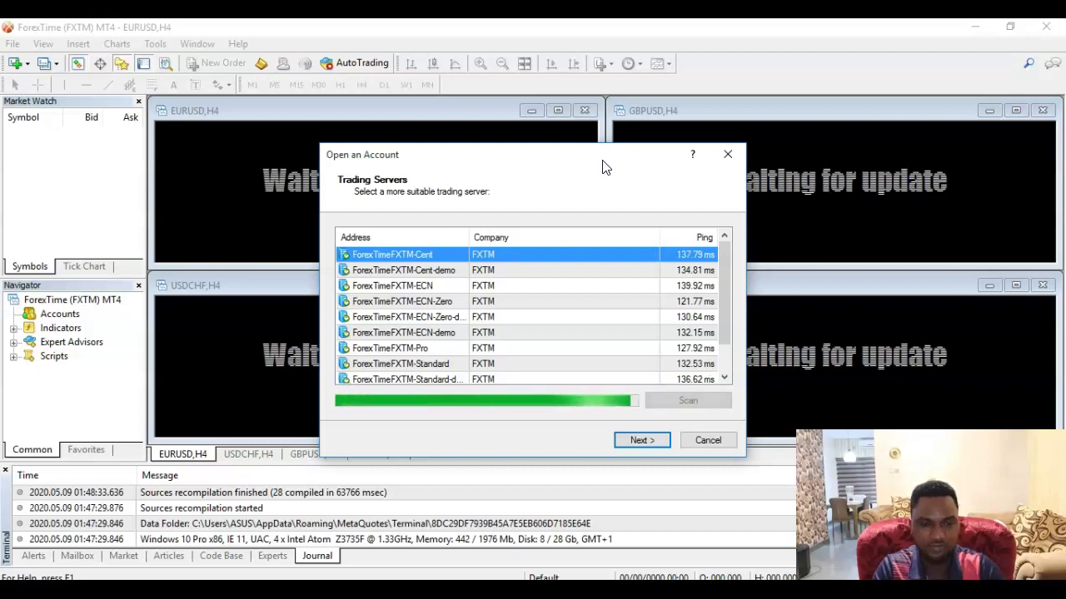
pyautogui.click(725, 255)
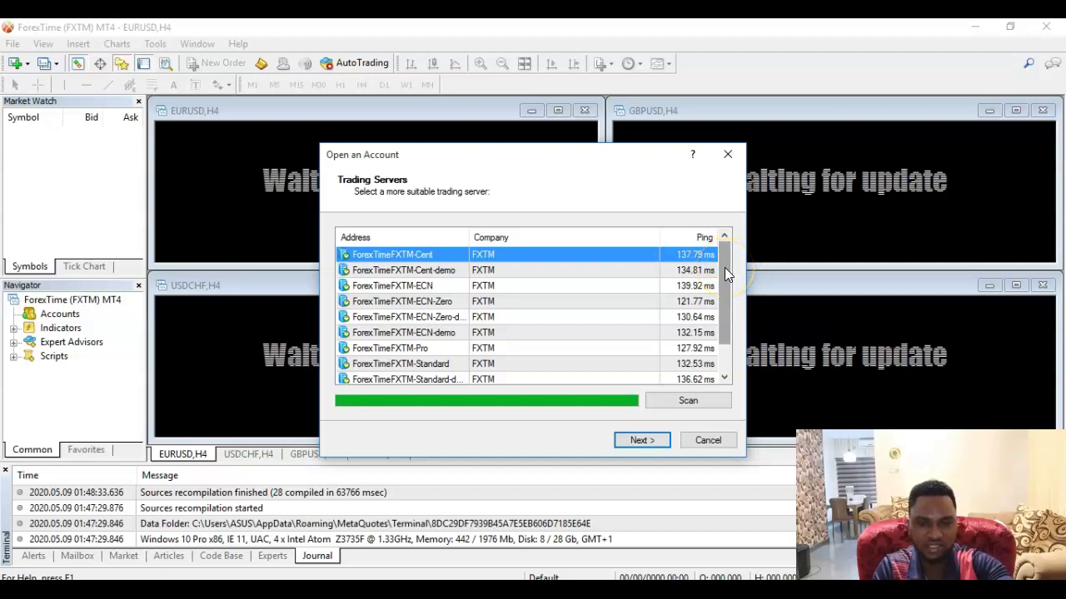
pyautogui.moveTo(725, 267); pyautogui.dragTo(715, 316)
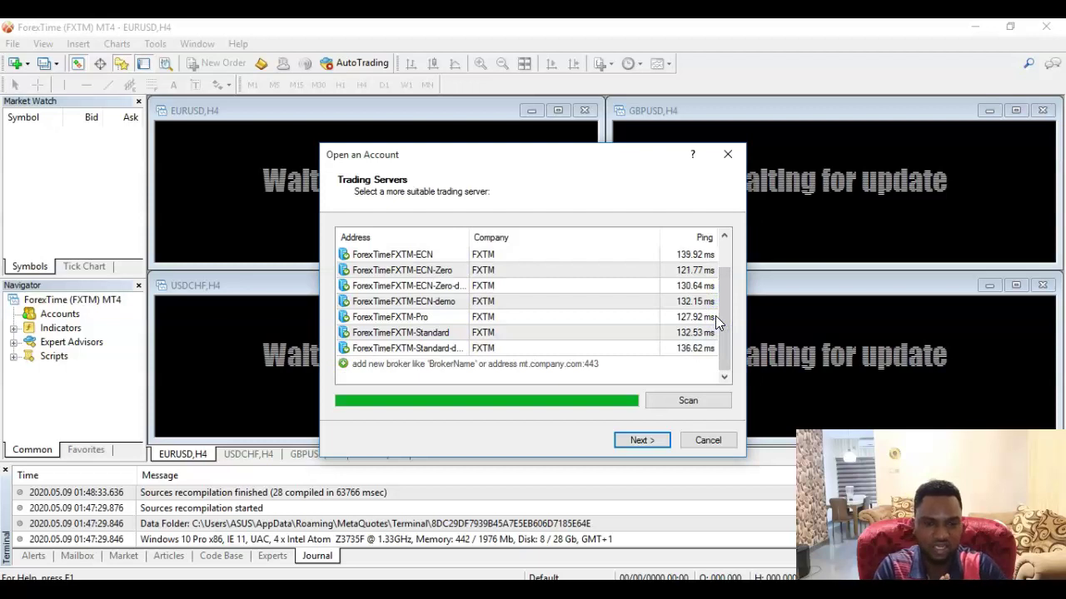